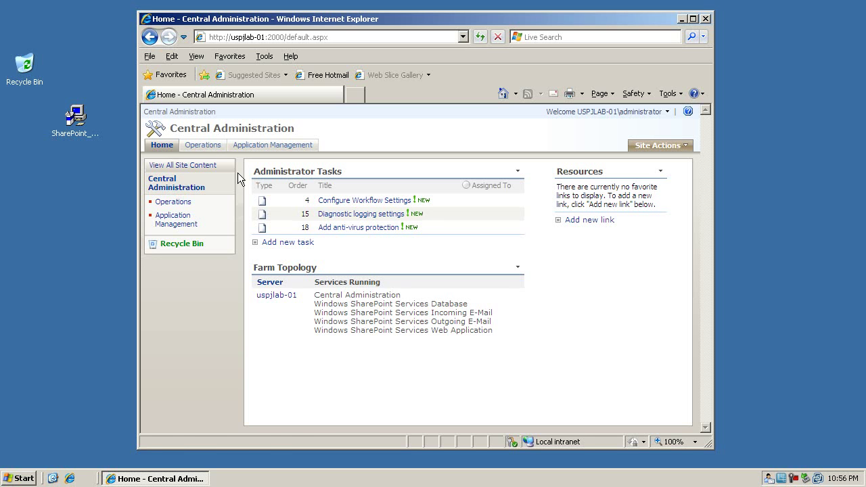
Open the Operations page of Central Administration.
left_click(213, 145)
Open Services on Server and start Windows SharePoint Services Search to reach its settings page.
left_click(316, 266)
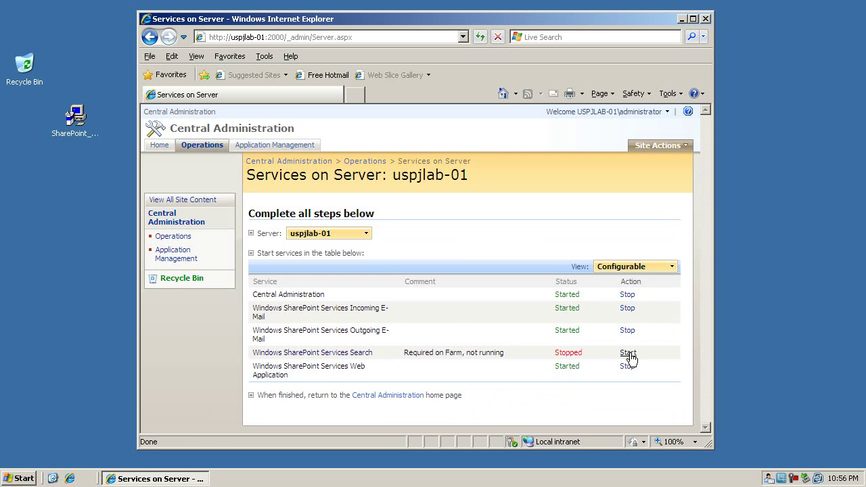
left_click(628, 354)
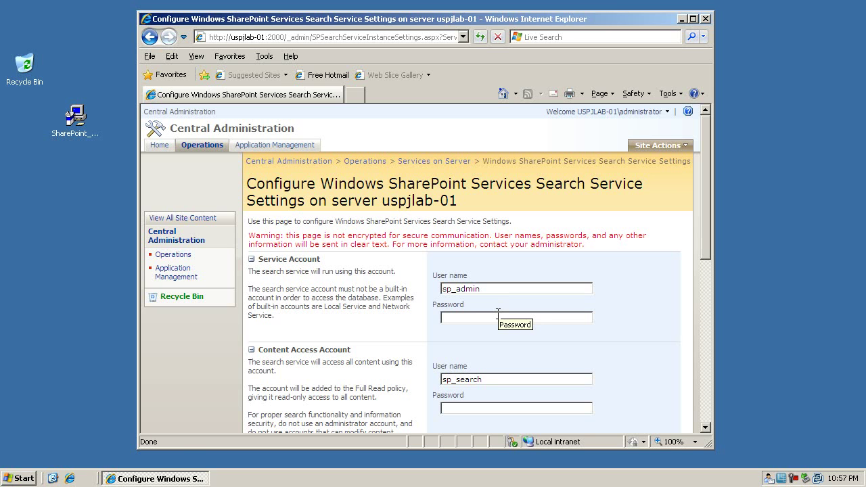
left_click_drag(339, 322, 274, 262)
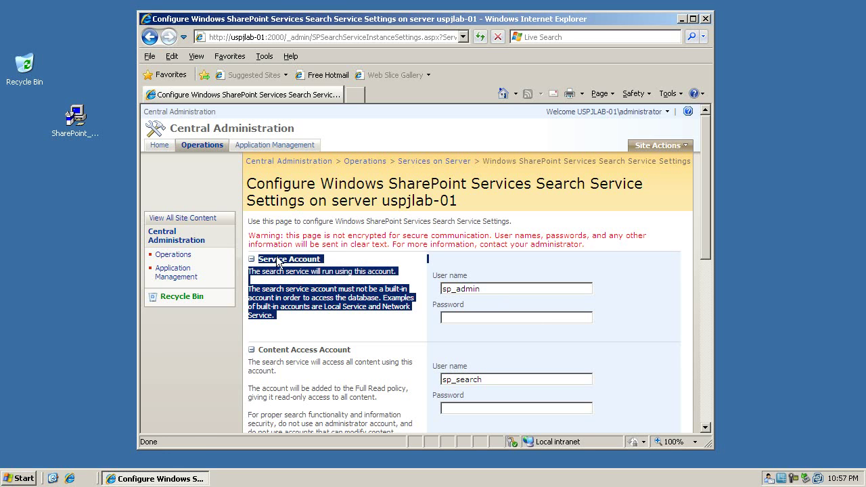
left_click(311, 315)
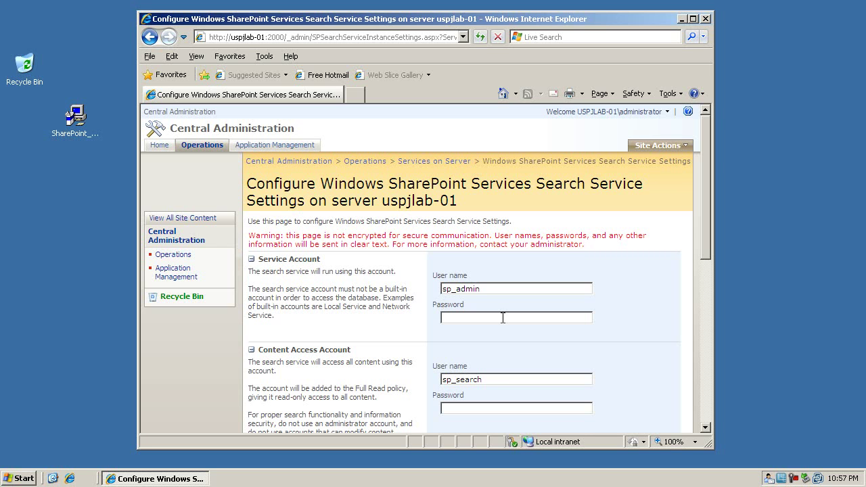
Enter the service account password for the search service.
double_click(493, 286)
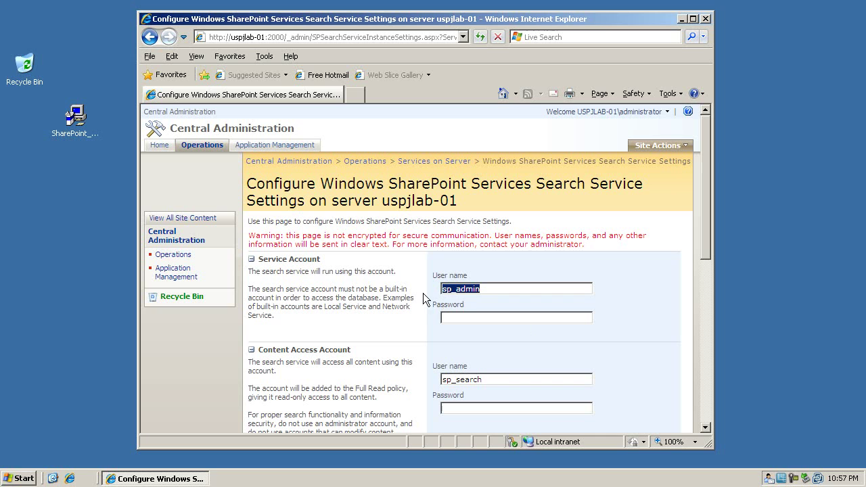
left_click(476, 316)
type("pass@word123")
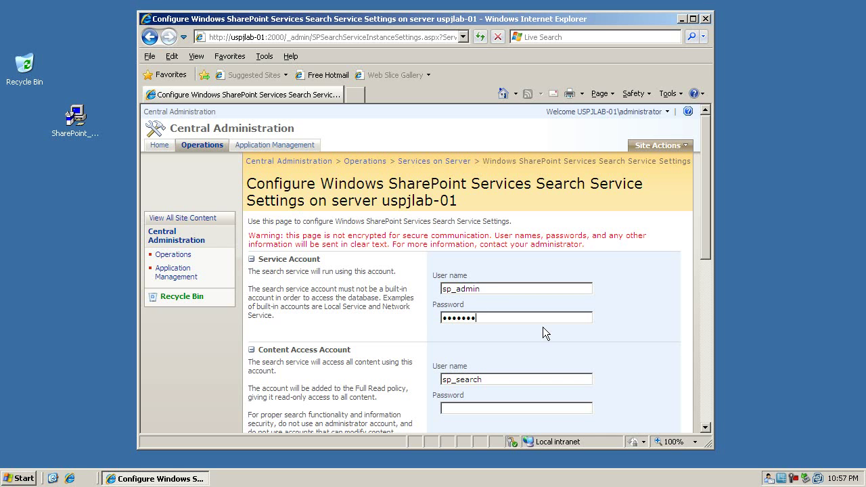
key("ctrl+a")
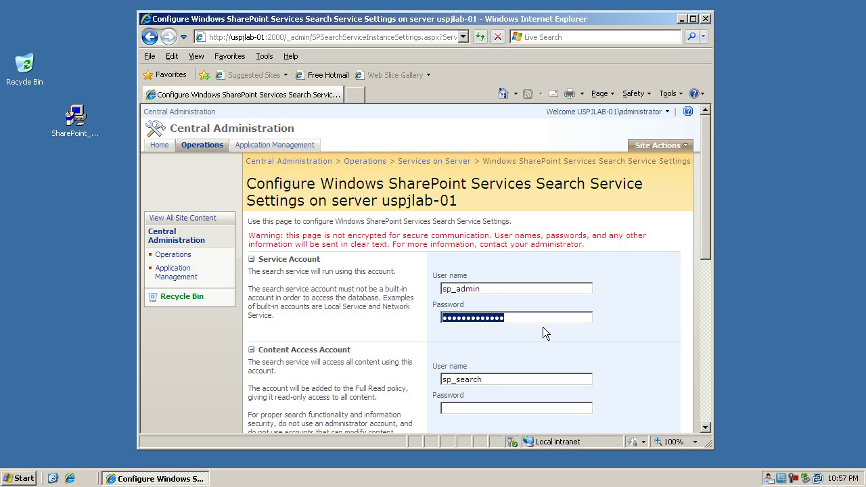
type("pass@word123")
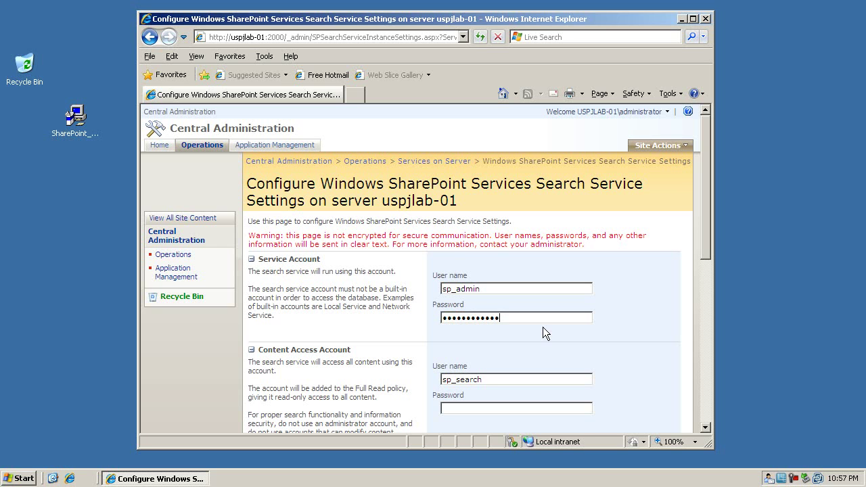
scroll(632, 270, "down", 3)
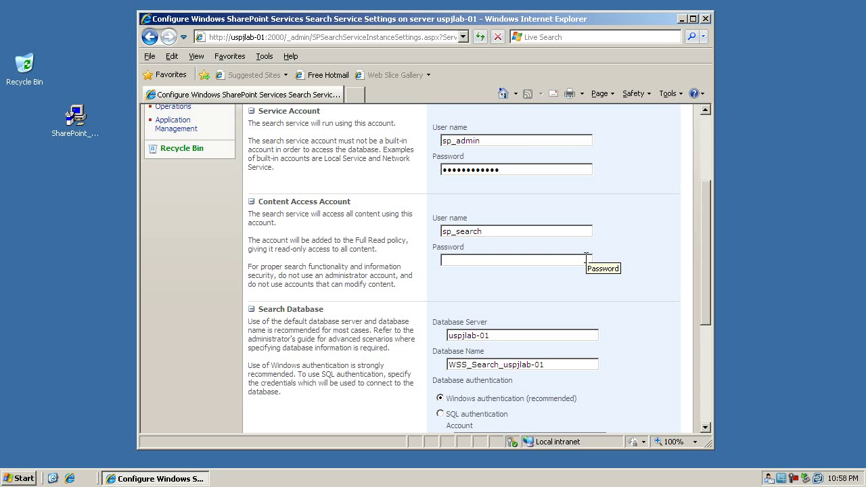
Enter the content access account password, keeping database WSS_Search_uspjlab-01 and hourly indexing.
left_click(586, 258)
type("••••••••••••")
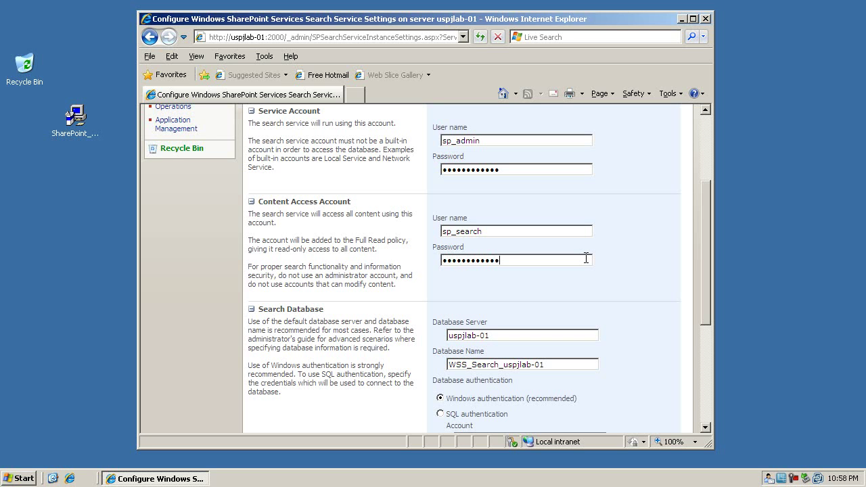
scroll(647, 289, "down", 3)
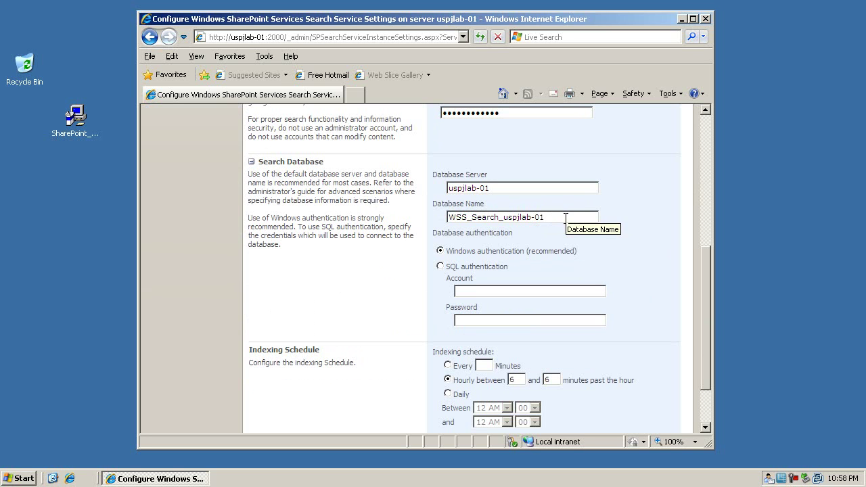
scroll(647, 215, "down", 2)
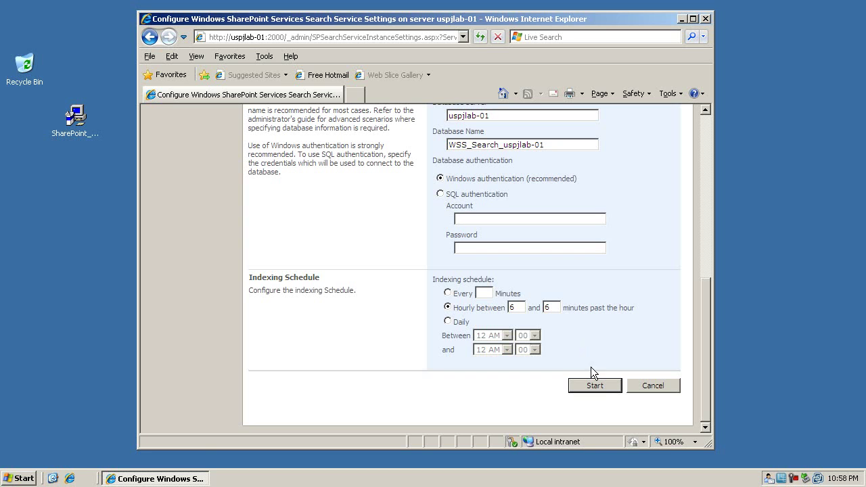
Submit the search settings, get the SPSearch account error, and return to the home page.
left_click(597, 387)
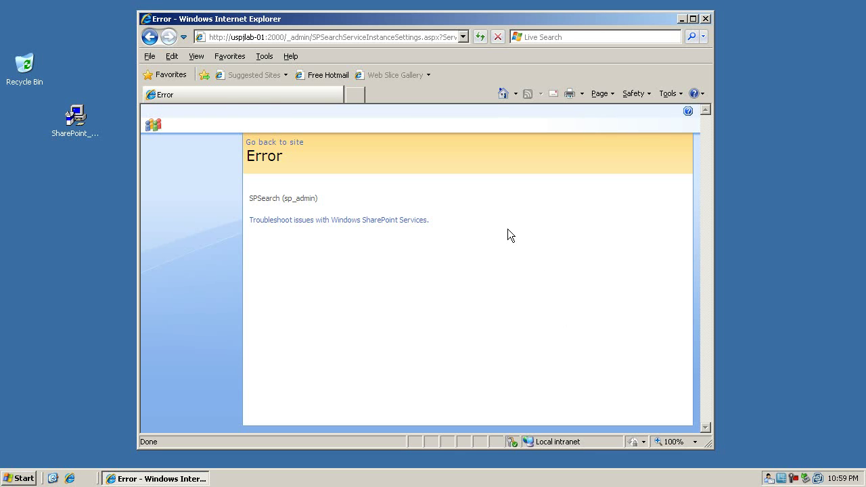
left_click(289, 142)
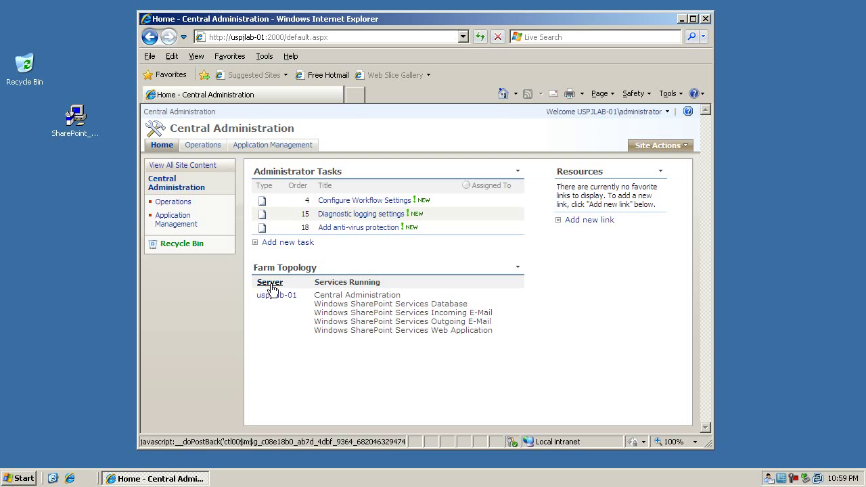
Reopen the Search service settings and prefix the service account user name with uspjlab-01\.
left_click(212, 143)
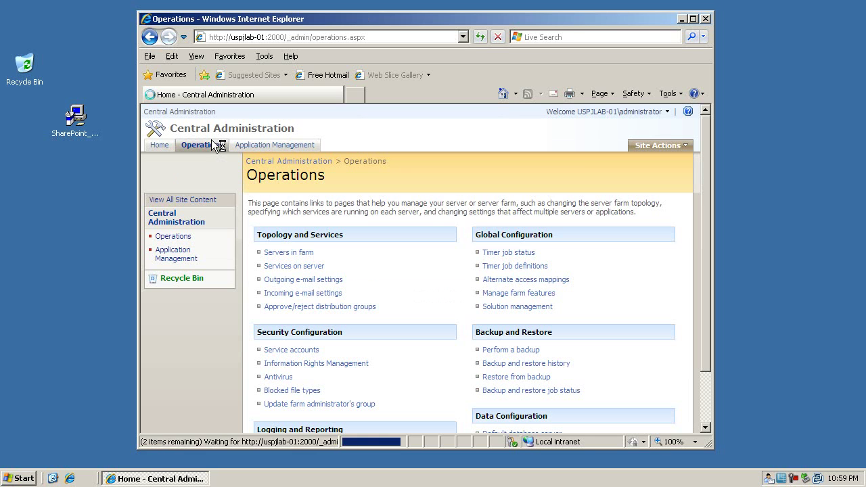
left_click(309, 272)
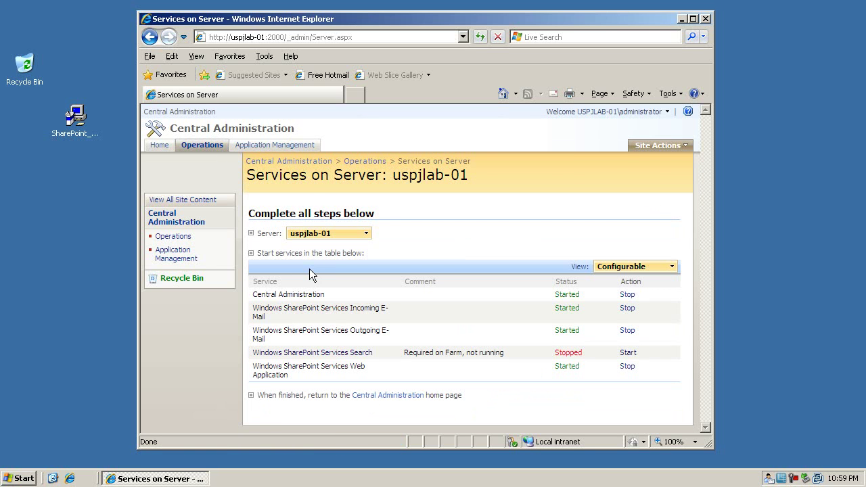
left_click(629, 353)
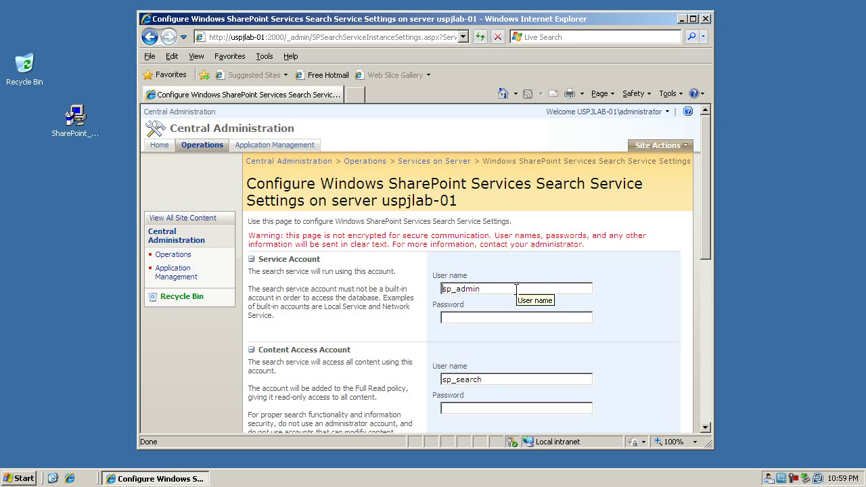
type("u")
type("spj")
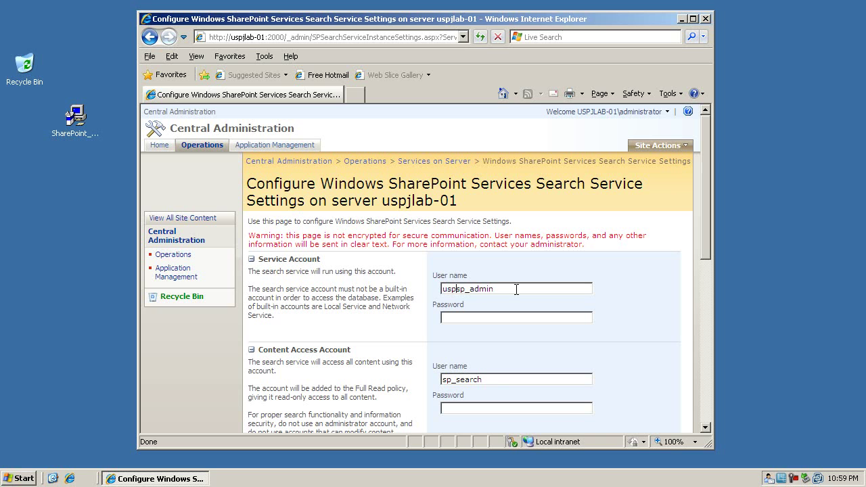
type("lab")
type("\\")
type("-01")
type("\\")
Enter the service account password for the server-qualified user name.
key("Tab")
type("************")
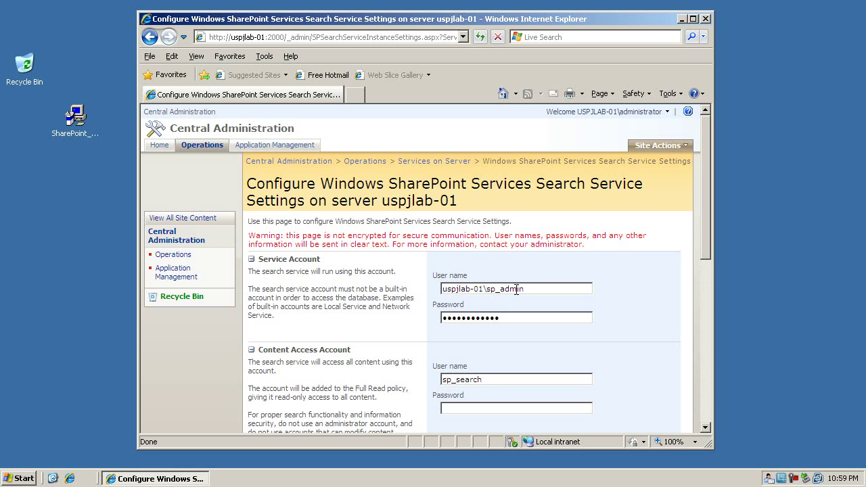
scroll(514, 295, "down", 3)
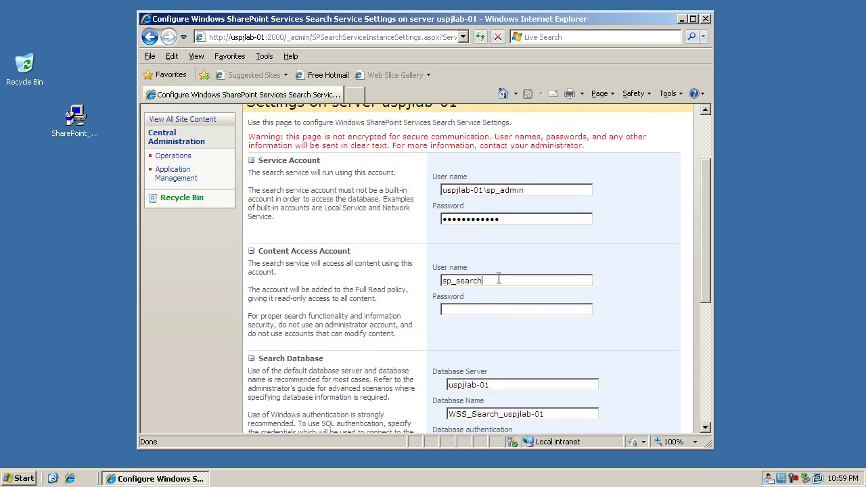
Prefix the content access account with uspjlab-01\, enter its password, and start the search service.
type("uspjlab-01\\")
key("Tab")
type("•••••••••••")
scroll(649, 261, "down", 5)
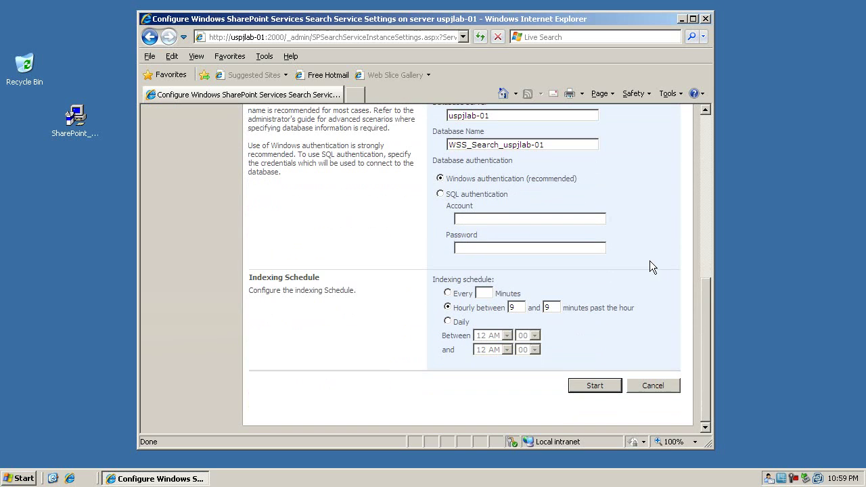
left_click(591, 383)
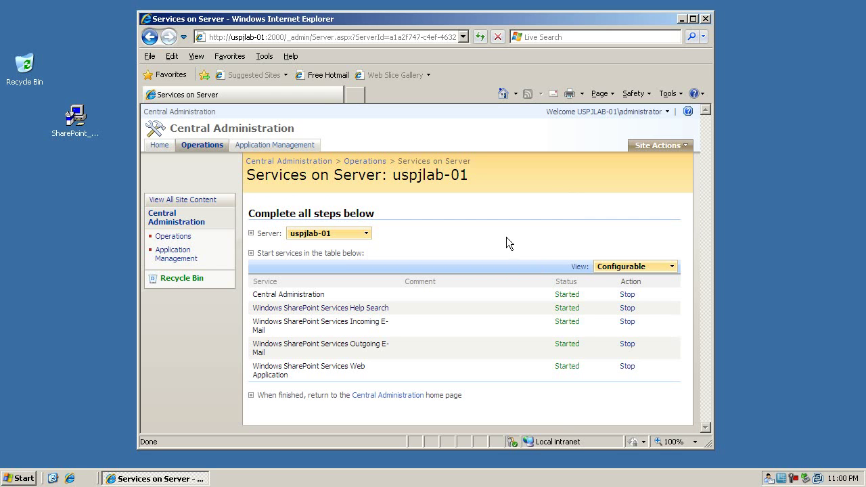
Review the web application general settings (Recycle Bin on, 30 days) and cancel without saving.
left_click(275, 163)
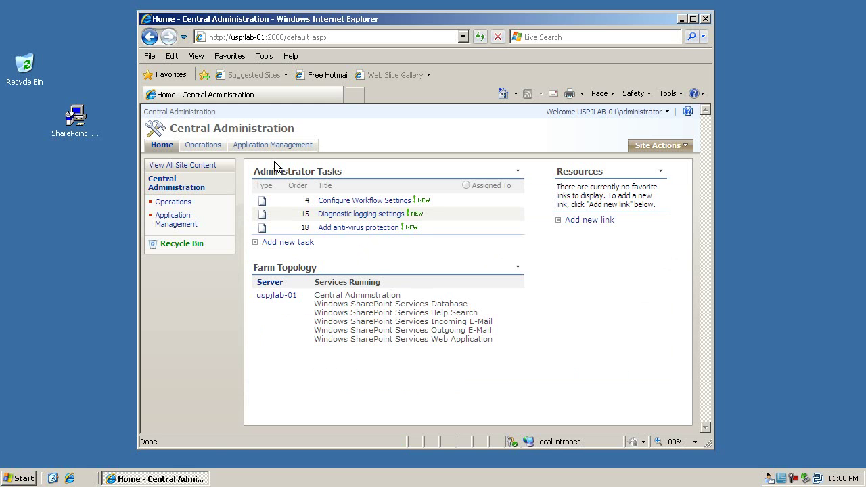
left_click(274, 145)
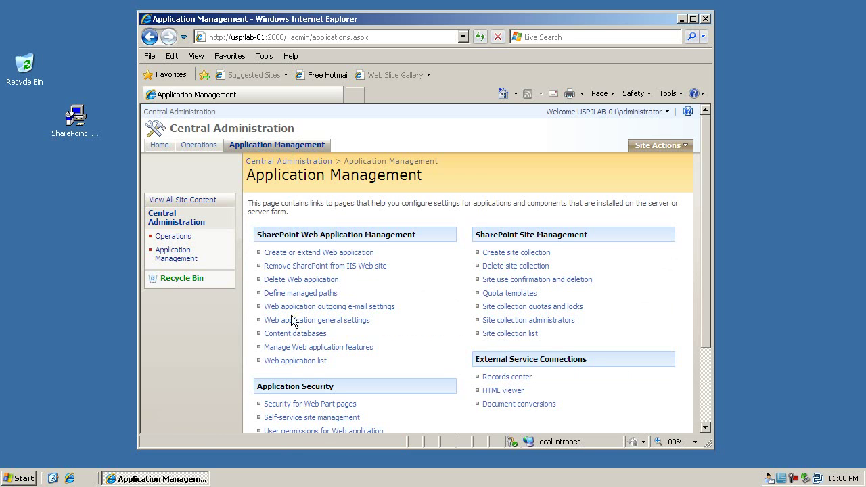
left_click(334, 324)
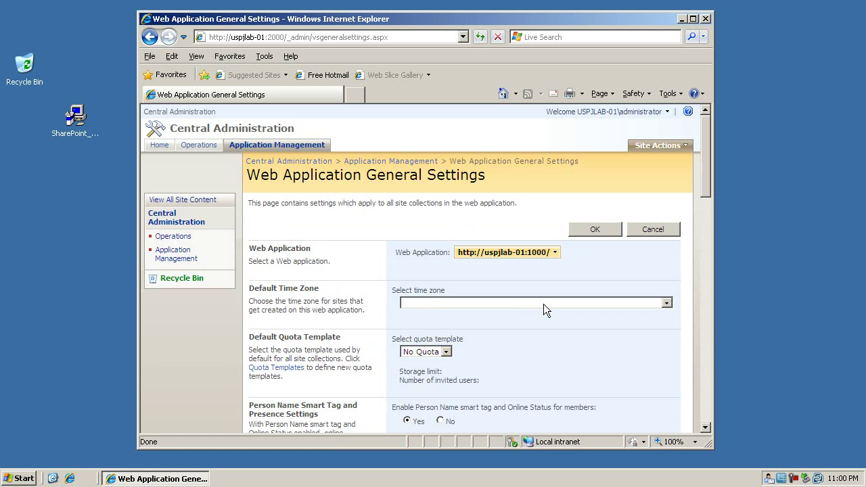
scroll(388, 301, "down", 15)
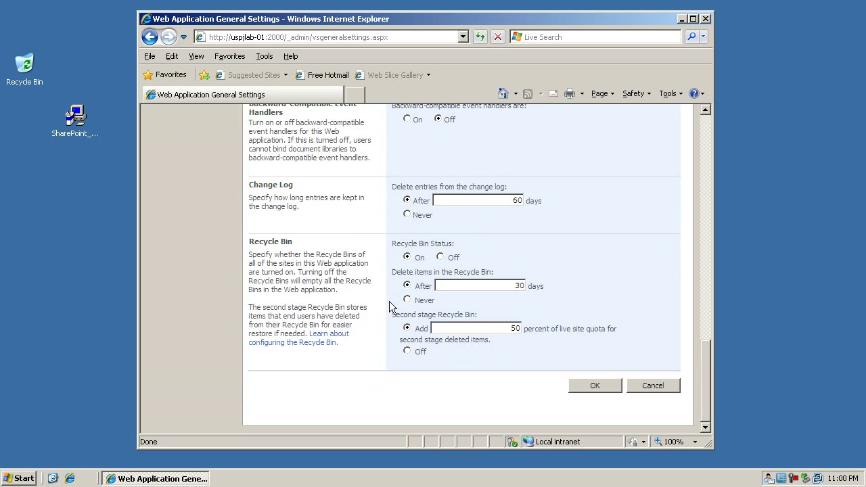
left_click(653, 386)
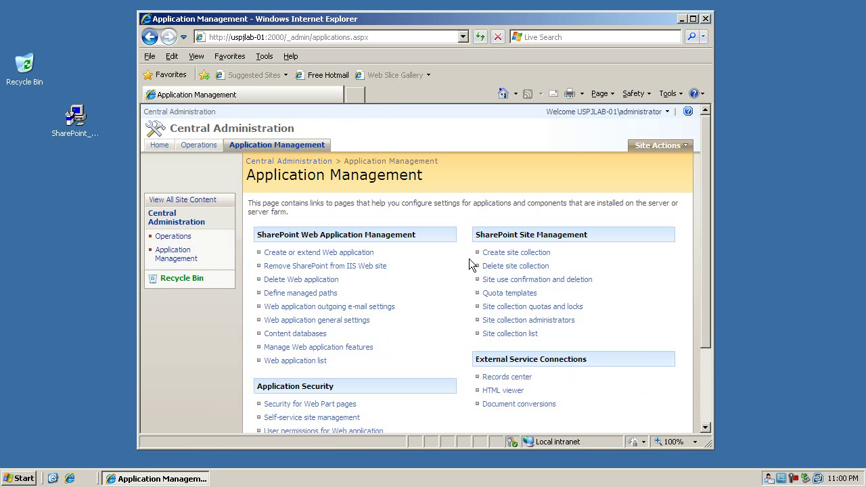
scroll(465, 259, "down", 1)
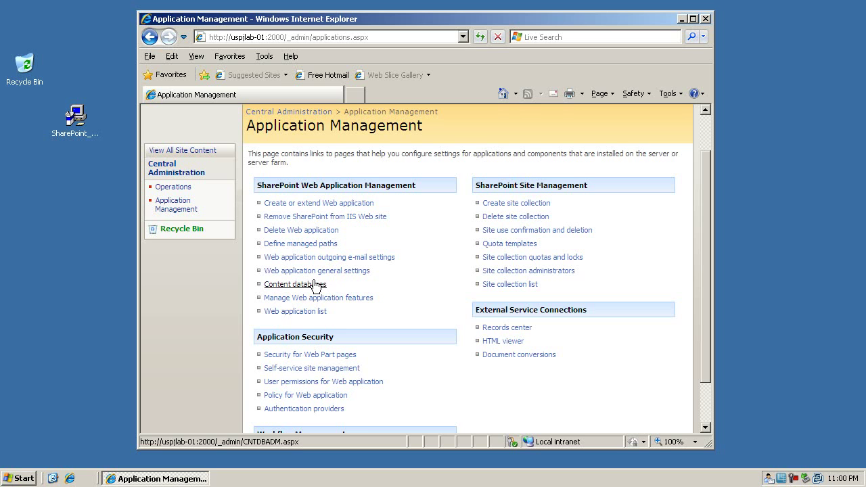
Open the WSS_Content content database settings and select uspjlab-01 as its search server.
left_click(313, 280)
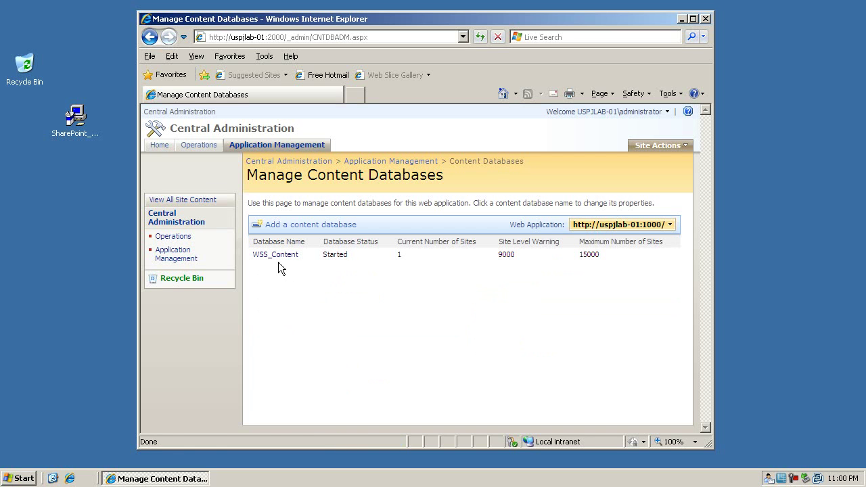
left_click(637, 231)
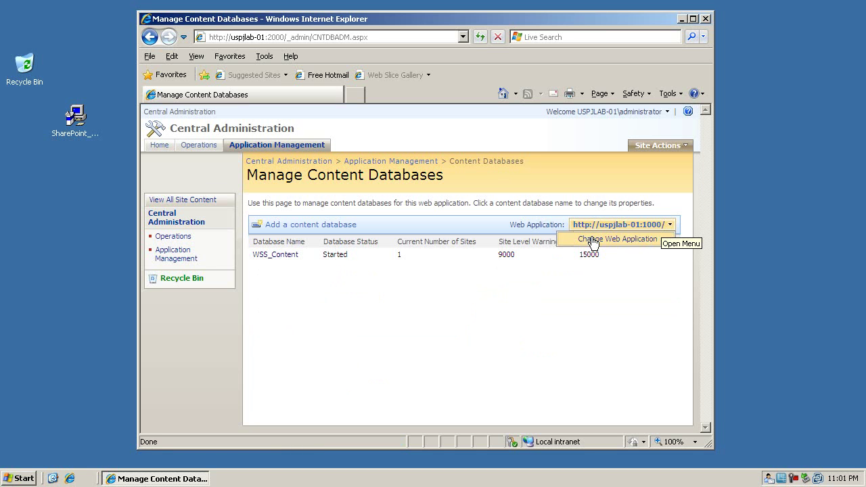
left_click(480, 318)
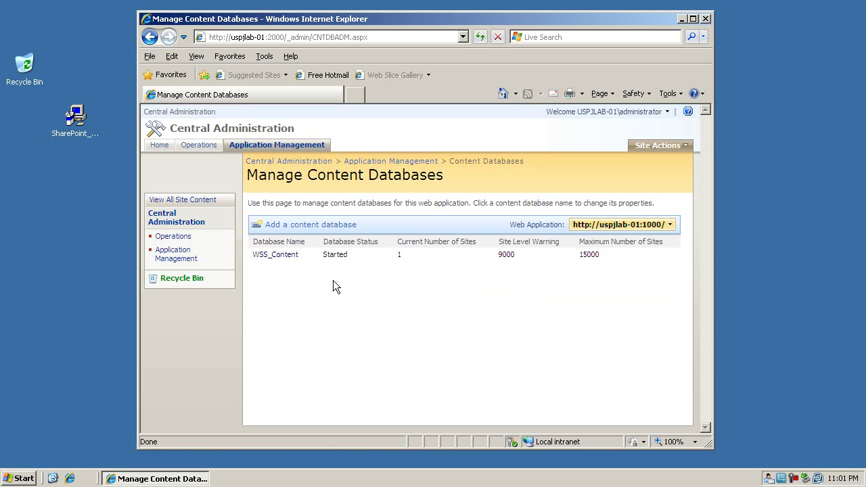
left_click(275, 256)
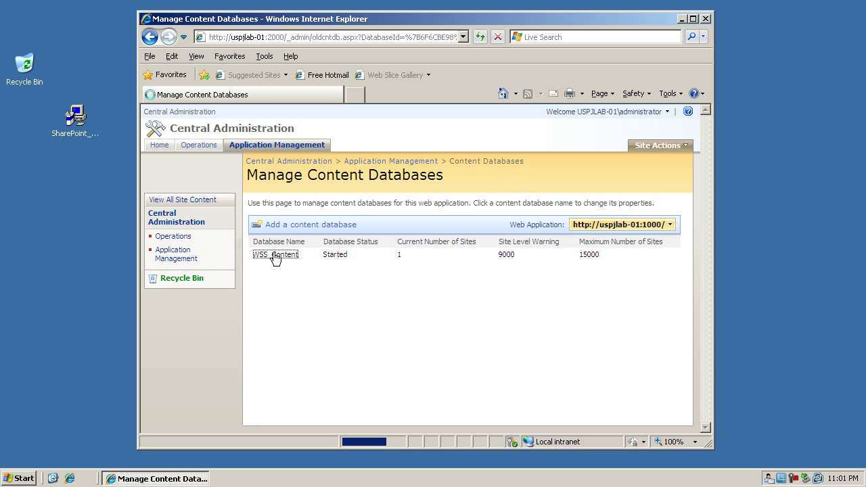
scroll(650, 264, "down", 5)
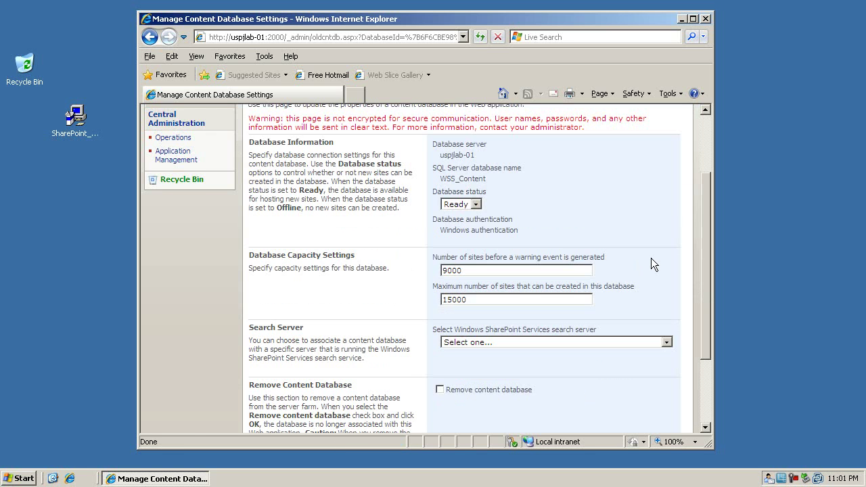
scroll(651, 258, "down", 2)
left_click(591, 293)
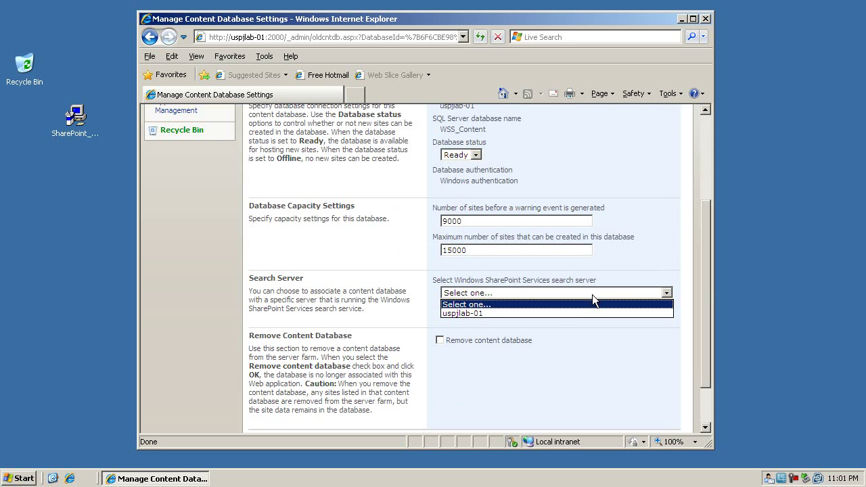
left_click(551, 313)
left_click(552, 312)
scroll(551, 312, "down", 2)
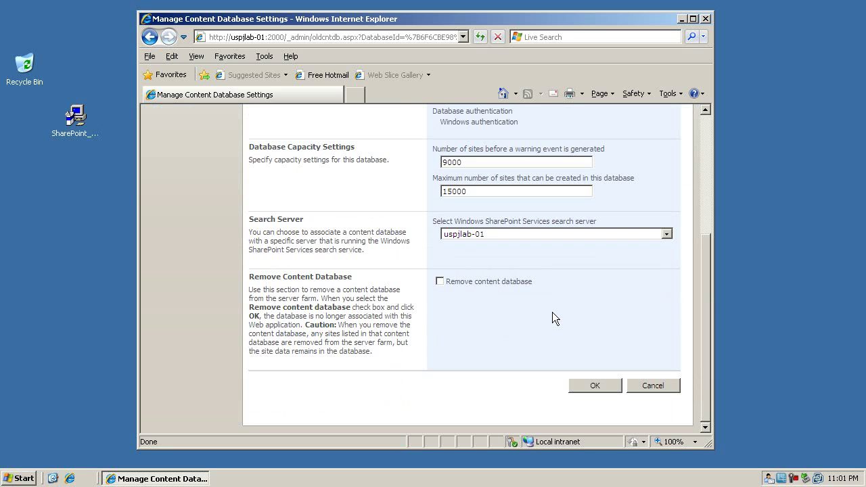
Save the WSS_Content database settings with OK.
left_click(591, 383)
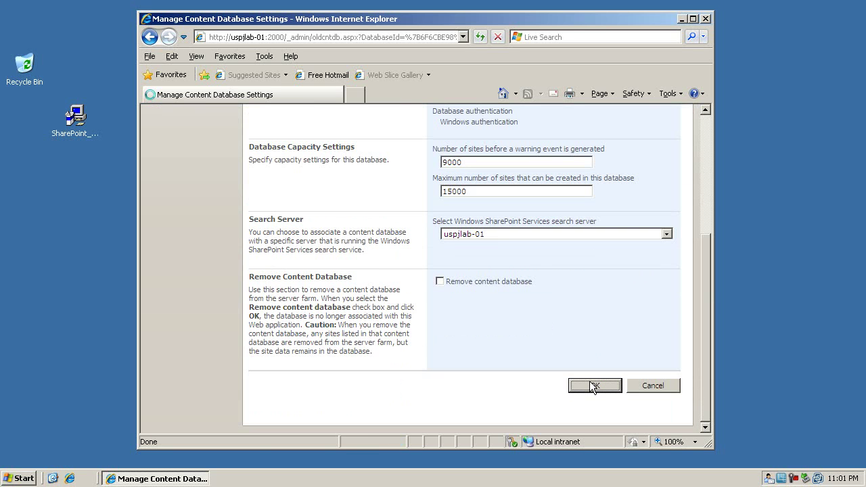